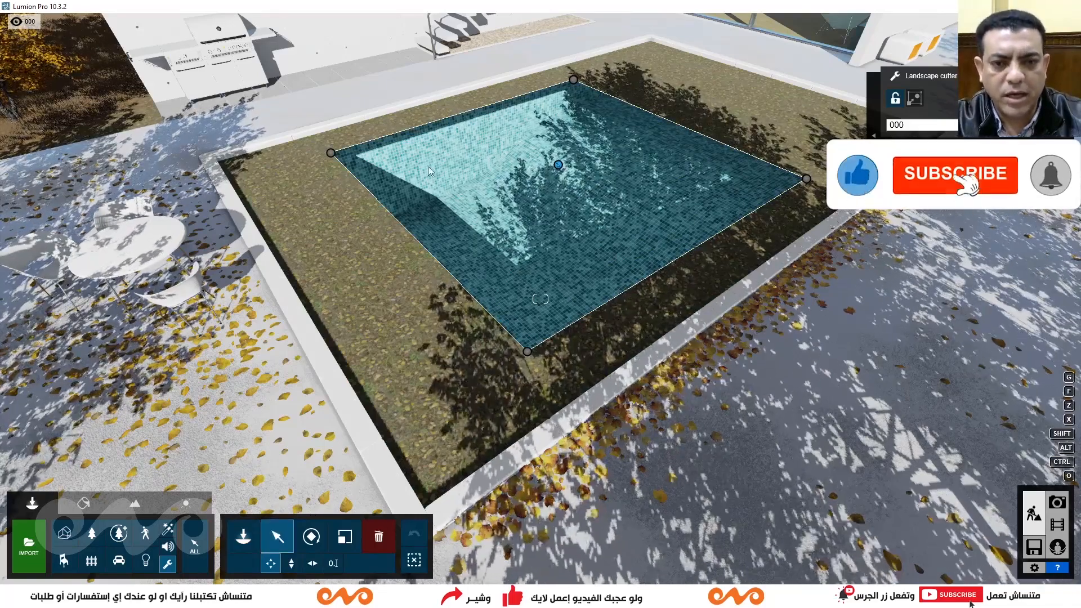
# Step: Stretch the landscape cutter's corners out to the pool's edges to clear the ground covering the pool floor
pyautogui.moveTo(283, 159); pyautogui.dragTo(205, 157)
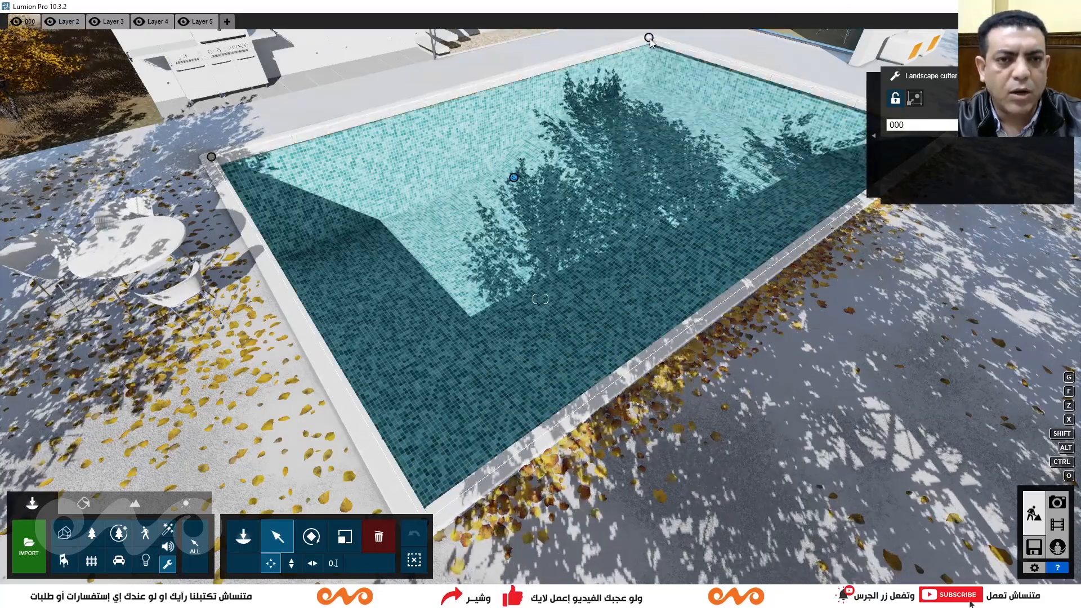
pyautogui.moveTo(707, 255); pyautogui.dragTo(806, 248, button='right')
pyautogui.press('s')
# Step: Place a landscape water plane over the swimming pool
pyautogui.click(138, 504)
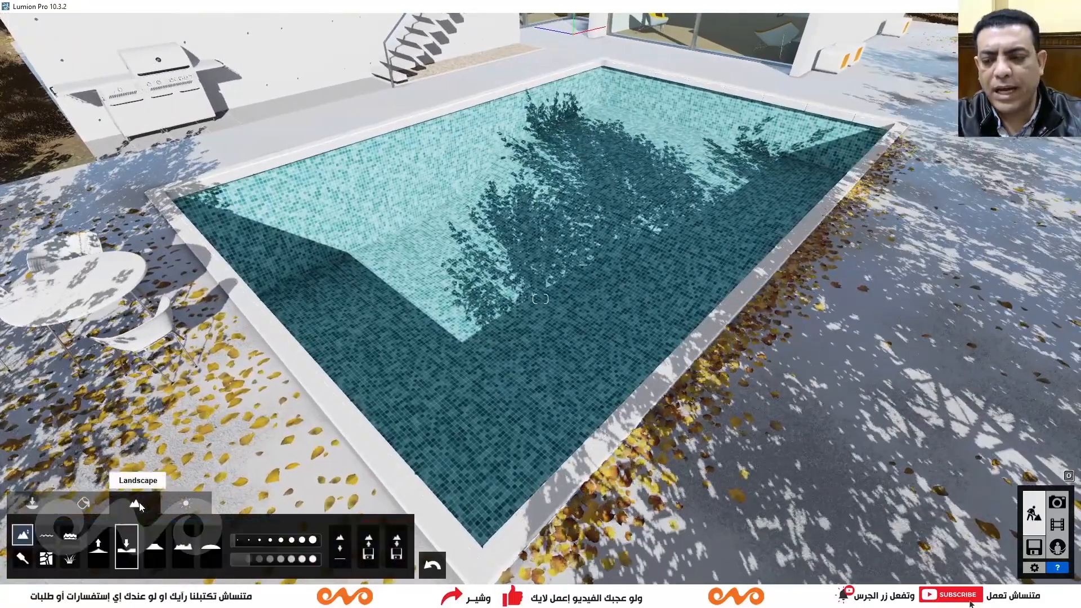
pyautogui.click(47, 538)
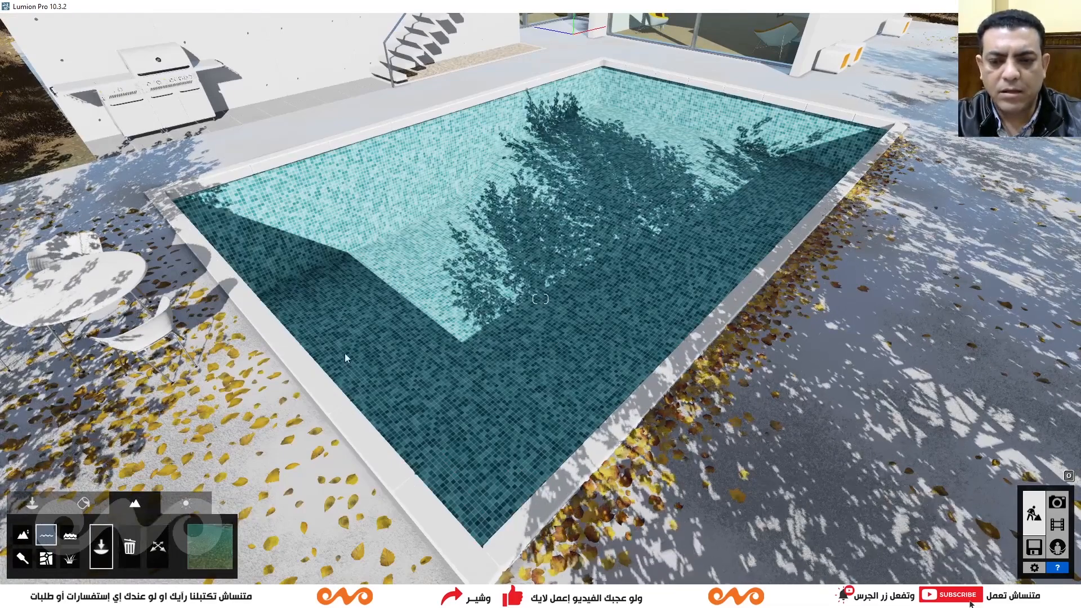
pyautogui.click(293, 339)
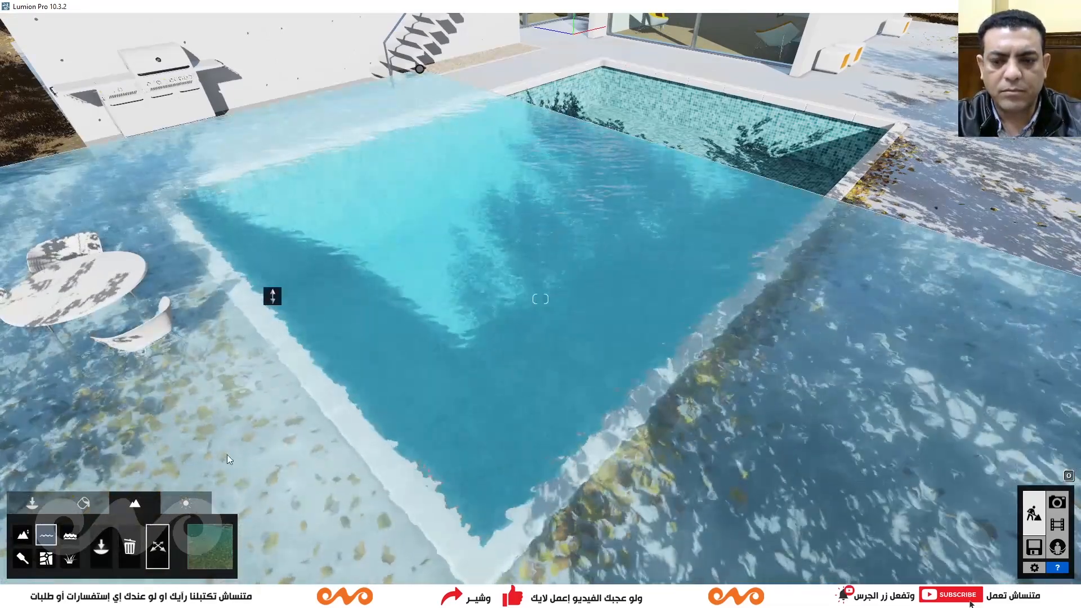
# Step: Move two opposite corners of the water plane to the pool corner nearest the stairs and the diagonally opposite one
pyautogui.press('s')
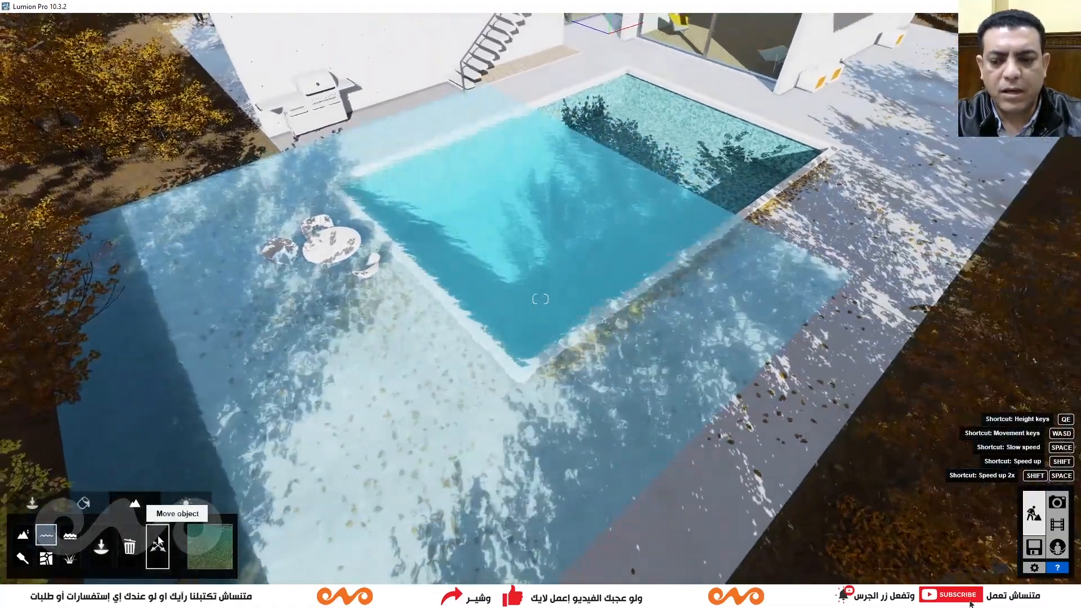
pyautogui.click(158, 546)
pyautogui.moveTo(484, 85); pyautogui.dragTo(624, 72)
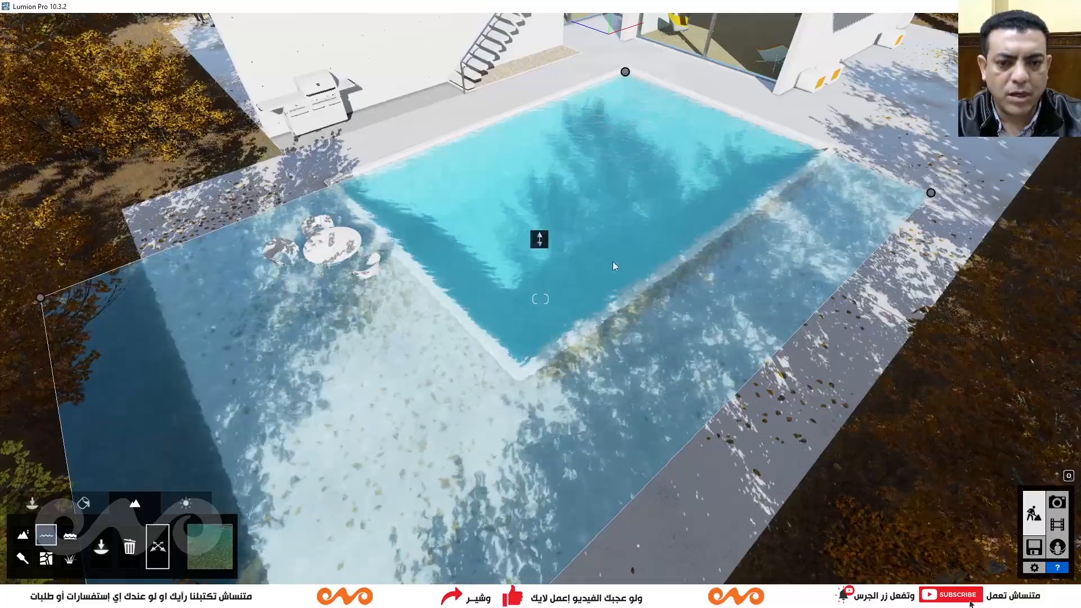
pyautogui.press('s')
pyautogui.moveTo(441, 482); pyautogui.dragTo(417, 452, button='right')
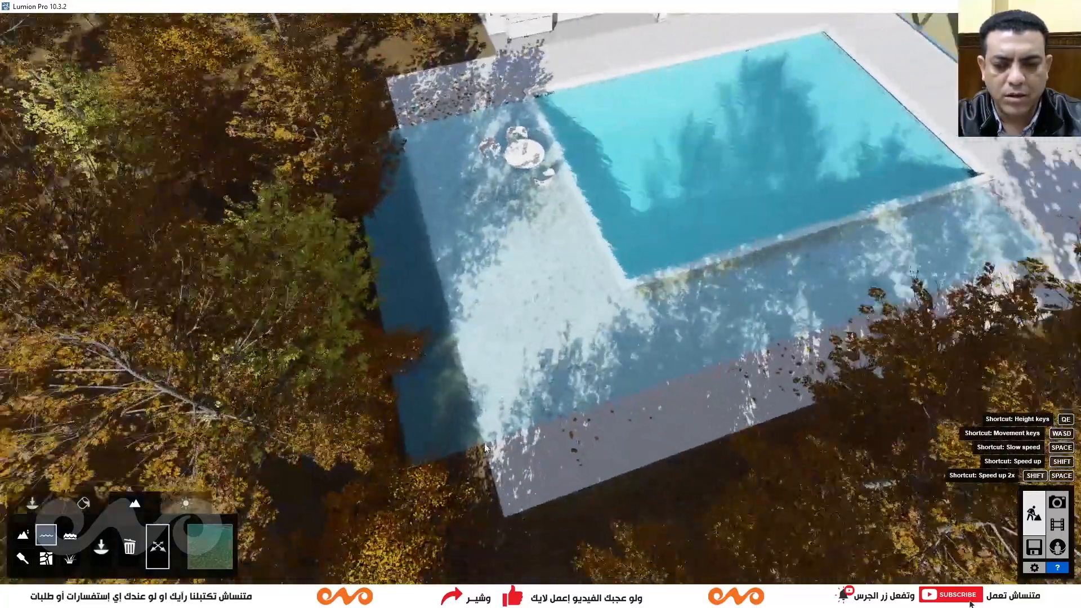
pyautogui.moveTo(418, 453); pyautogui.dragTo(628, 288)
pyautogui.moveTo(628, 288); pyautogui.dragTo(616, 309, button='right')
# Step: Adjust the water plane's remaining corners so its outline fits the pool's coping on all four sides
pyautogui.press('w')
pyautogui.moveTo(510, 482); pyautogui.dragTo(509, 489)
pyautogui.moveTo(955, 121); pyautogui.dragTo(956, 133)
pyautogui.moveTo(957, 133); pyautogui.dragTo(869, 198, button='right')
pyautogui.press('w')
pyautogui.press('w')
pyautogui.moveTo(336, 456); pyautogui.dragTo(583, 458)
pyautogui.moveTo(583, 458); pyautogui.dragTo(511, 217, button='right')
pyautogui.press('q')
pyautogui.press('d')
pyautogui.moveTo(478, 338); pyautogui.dragTo(441, 304, button='right')
pyautogui.press('s')
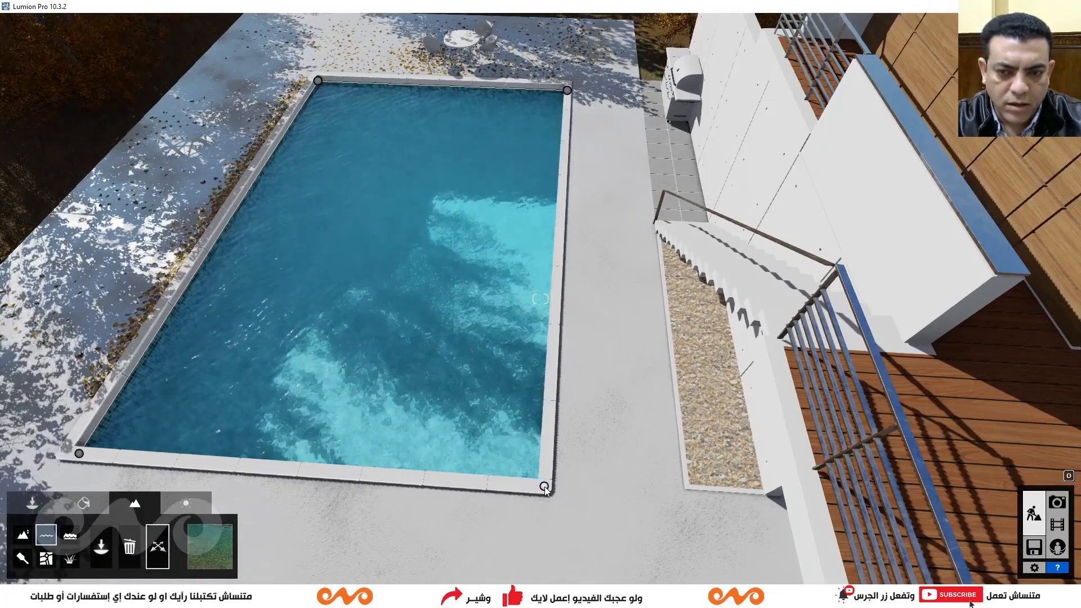
# Step: Try the turquoise sandy-bottom water type on the pool, and switch to the darker blue-green shoreline type
pyautogui.moveTo(638, 530); pyautogui.dragTo(361, 360, button='right')
pyautogui.press('w')
pyautogui.press('w')
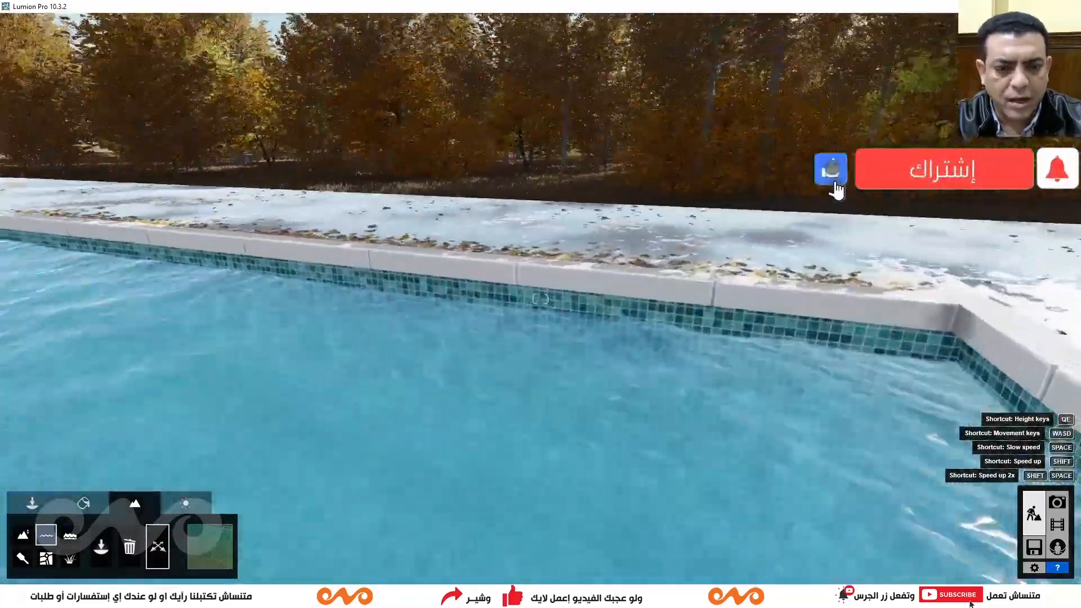
pyautogui.press('s')
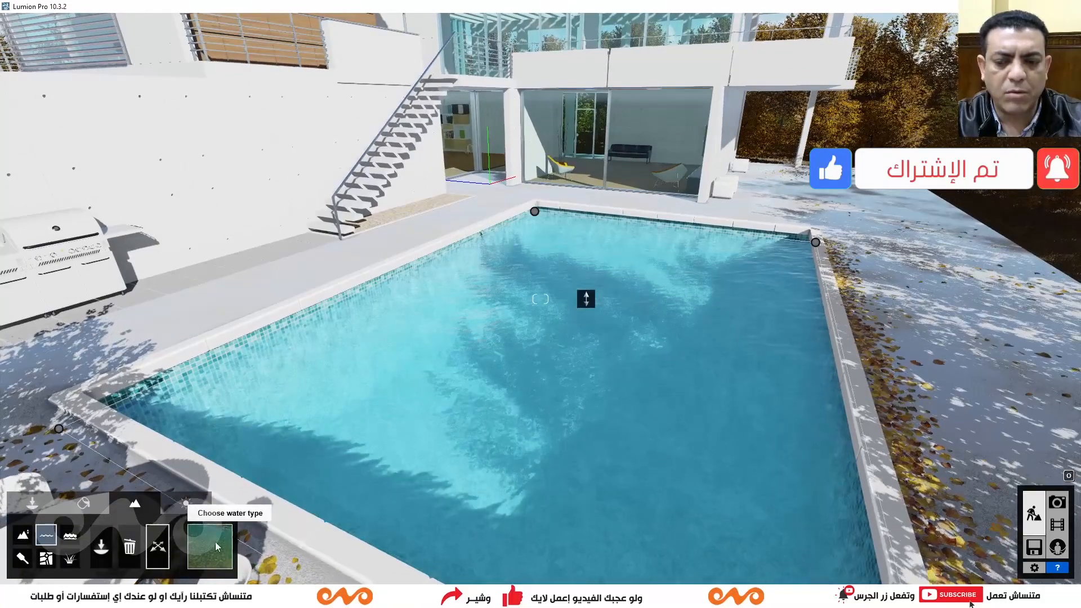
pyautogui.click(216, 543)
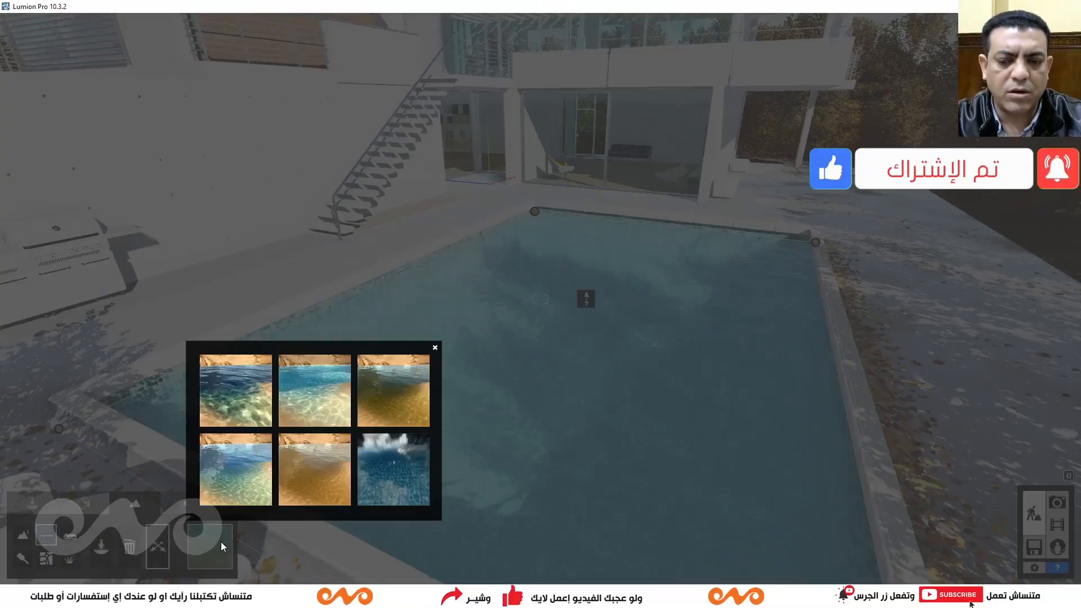
pyautogui.click(325, 377)
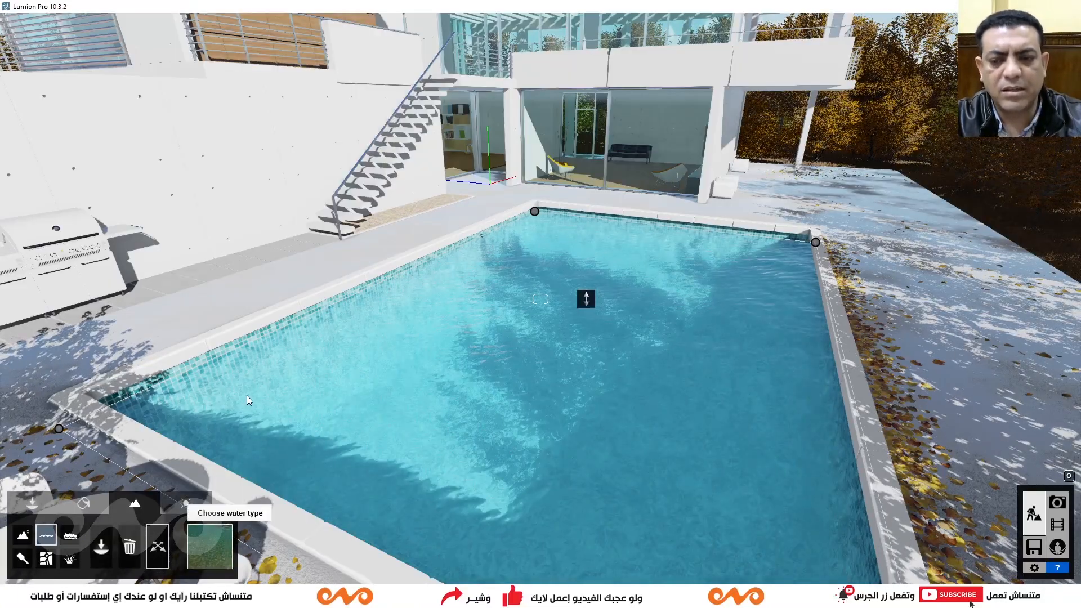
pyautogui.click(207, 552)
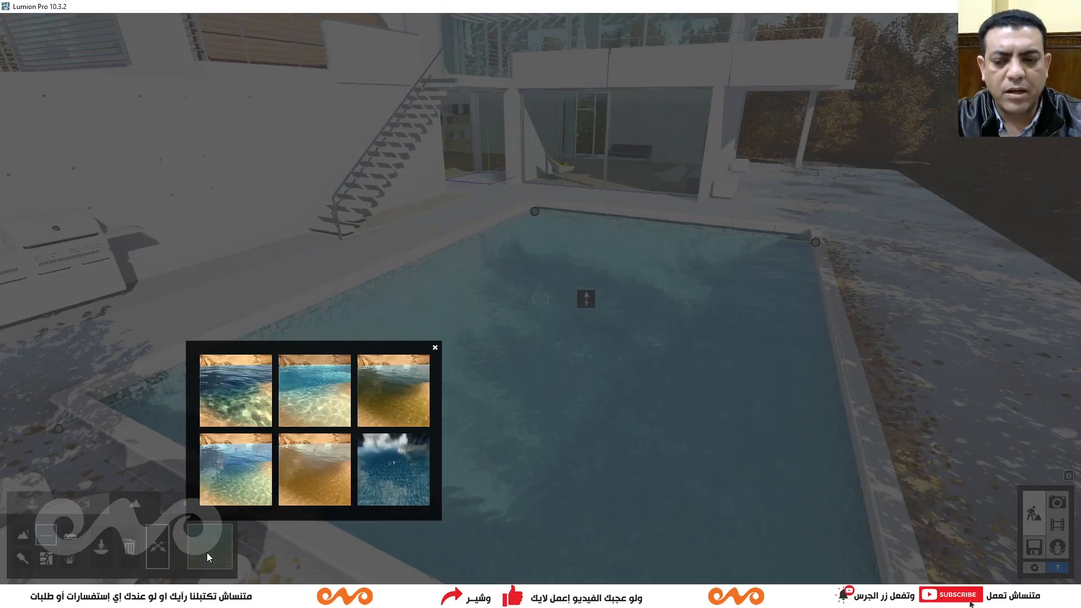
pyautogui.click(244, 401)
# Step: Examine the pool's water together with the house and terrace from a wider viewpoint
pyautogui.press('s')
pyautogui.moveTo(247, 411); pyautogui.dragTo(180, 412, button='right')
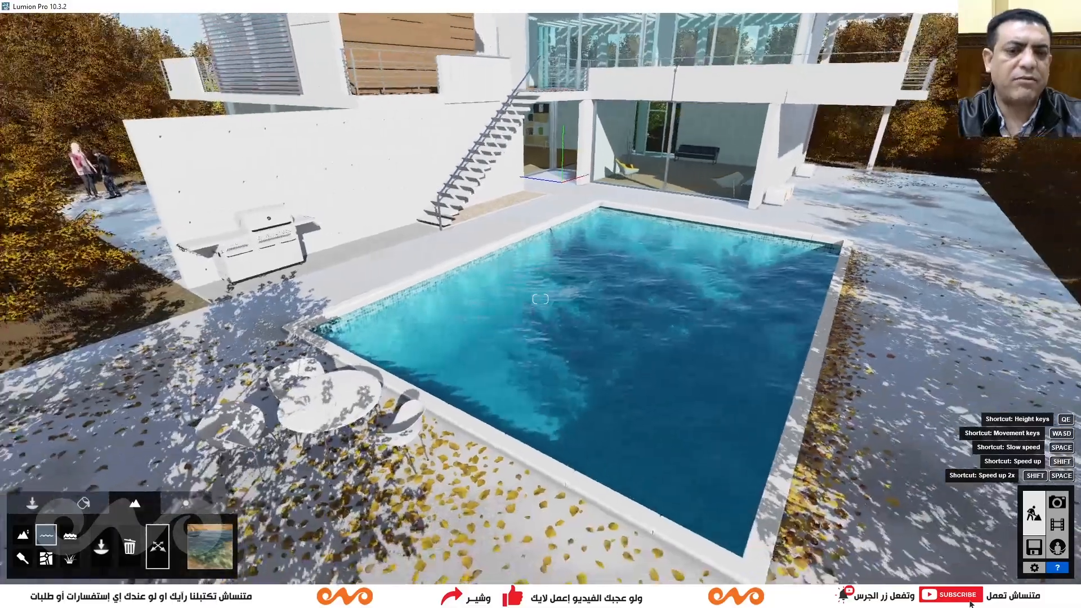
pyautogui.press('s')
pyautogui.press('d')
pyautogui.press('s')
pyautogui.press('w')
pyautogui.moveTo(541, 299); pyautogui.dragTo(541, 245, button='right')
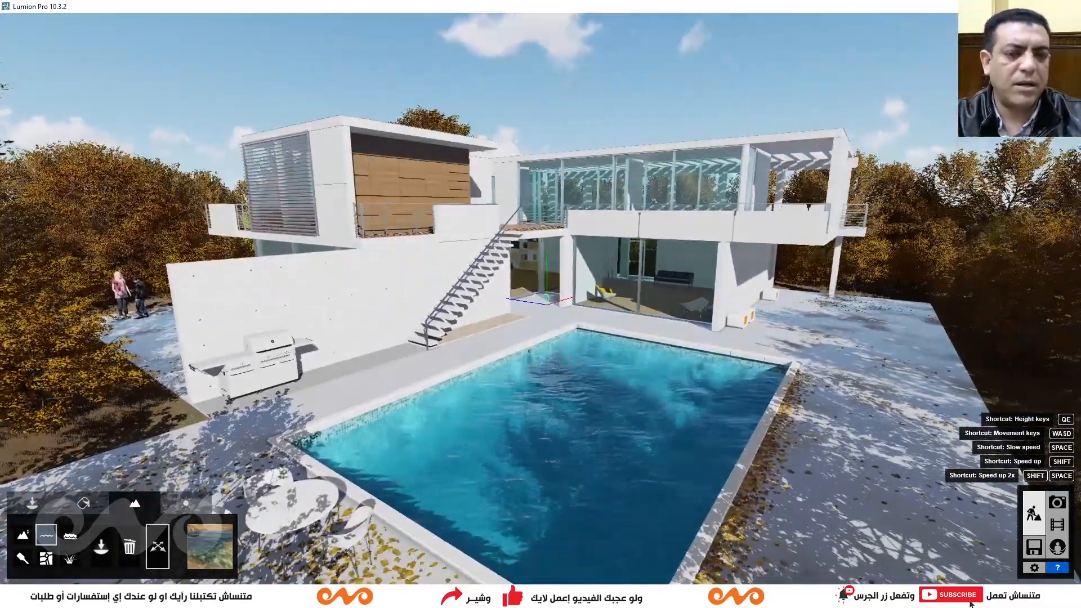
pyautogui.moveTo(660, 422); pyautogui.dragTo(660, 427, button='right')
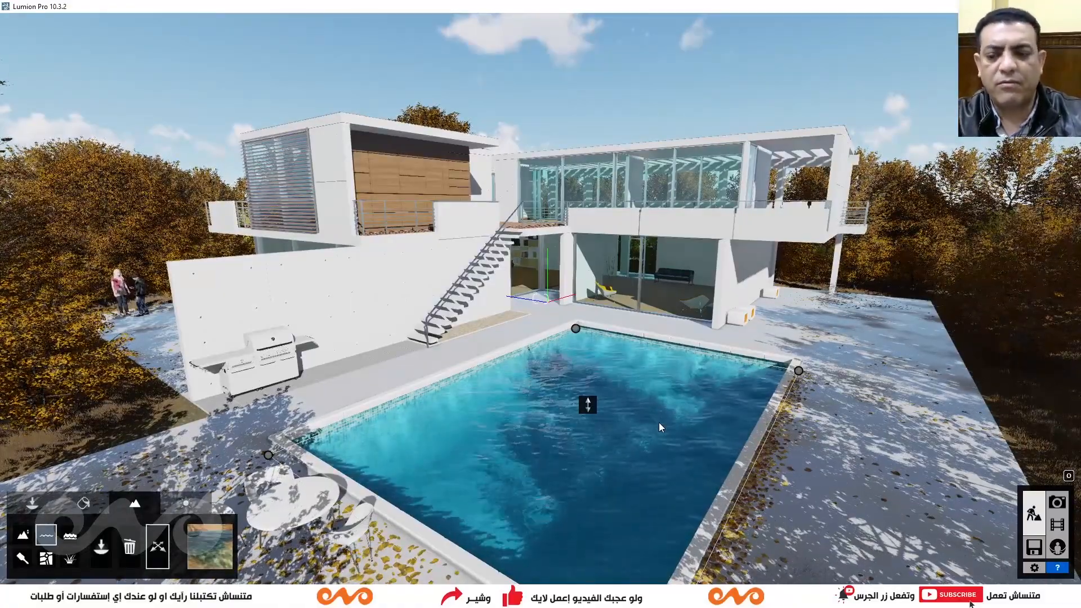
pyautogui.click(84, 505)
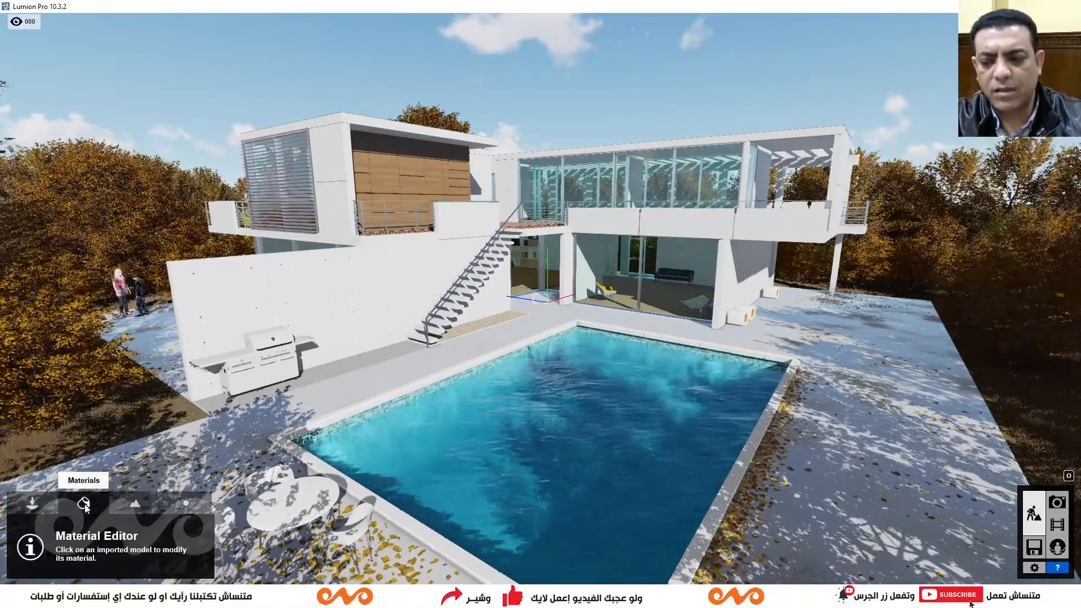
pyautogui.click(134, 502)
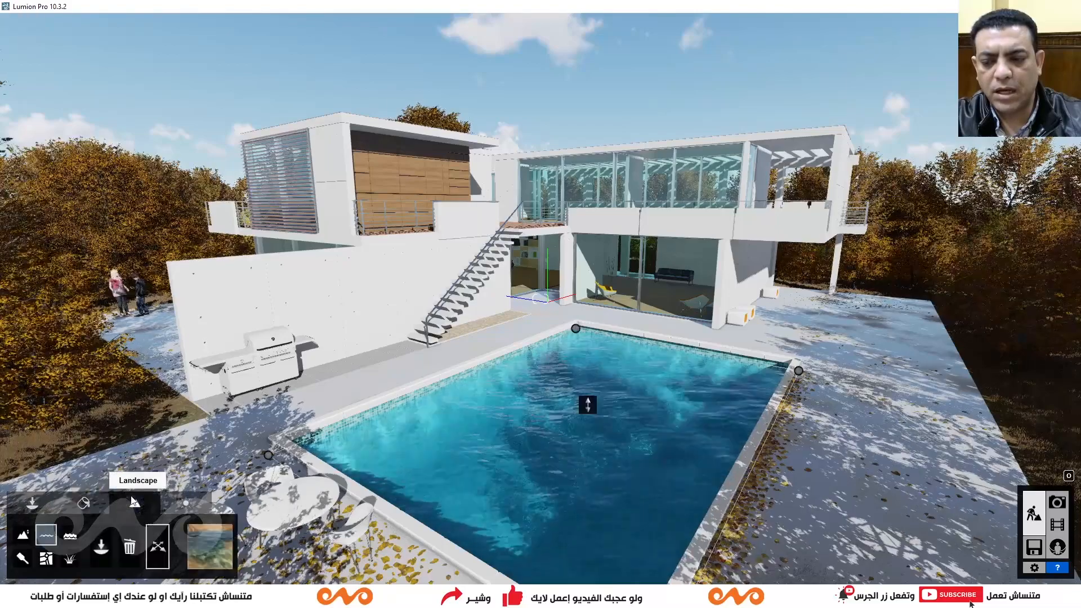
pyautogui.click(22, 538)
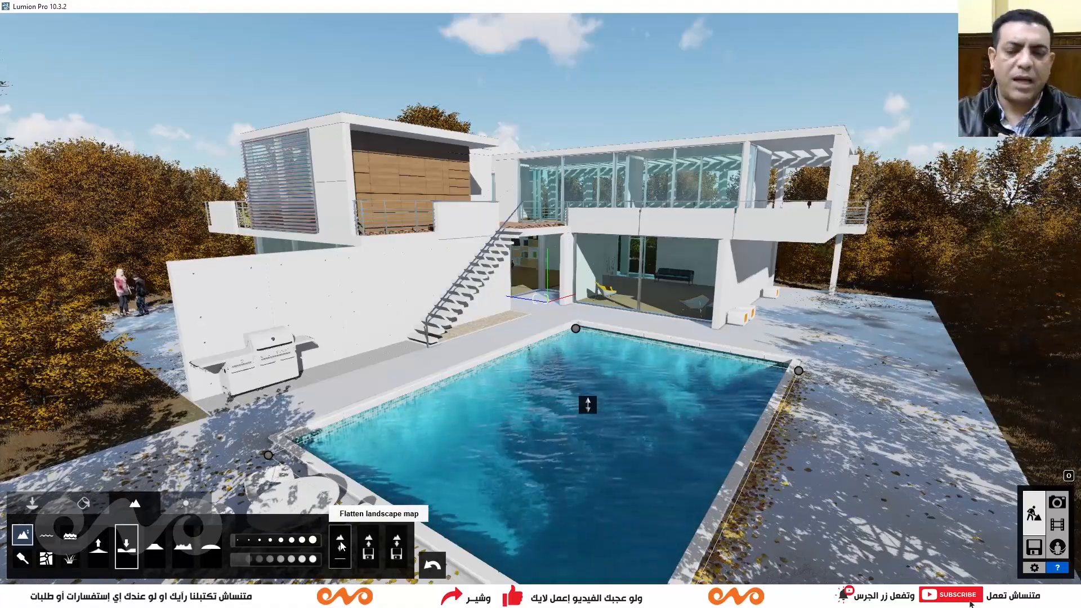
pyautogui.moveTo(615, 401); pyautogui.dragTo(616, 429, button='right')
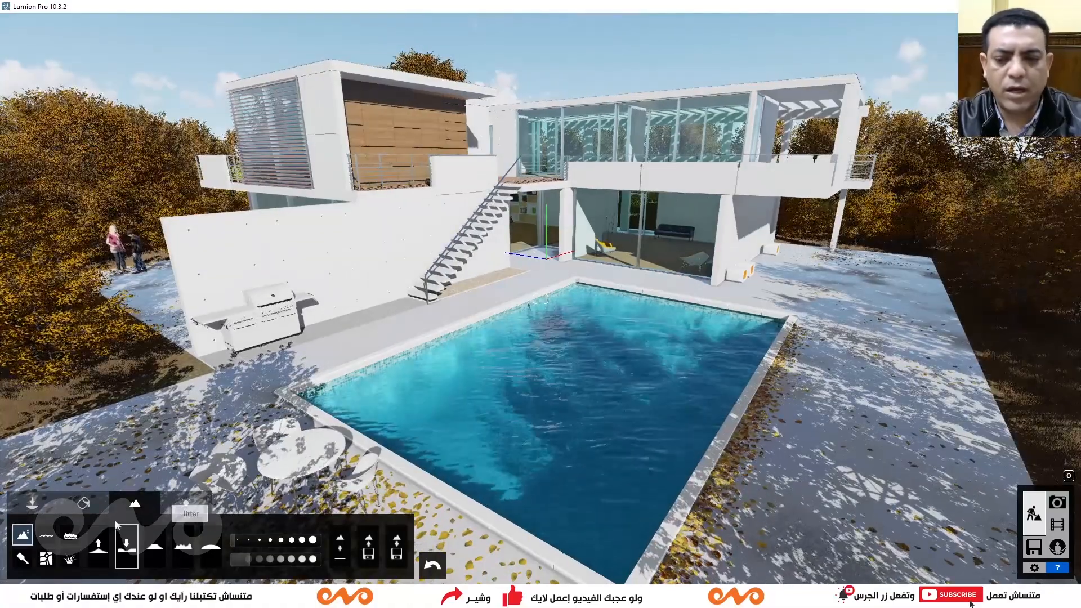
# Step: Shrink the landscape cutter to about half the pool, and stretch it back out to the pool's outer edge
pyautogui.click(32, 503)
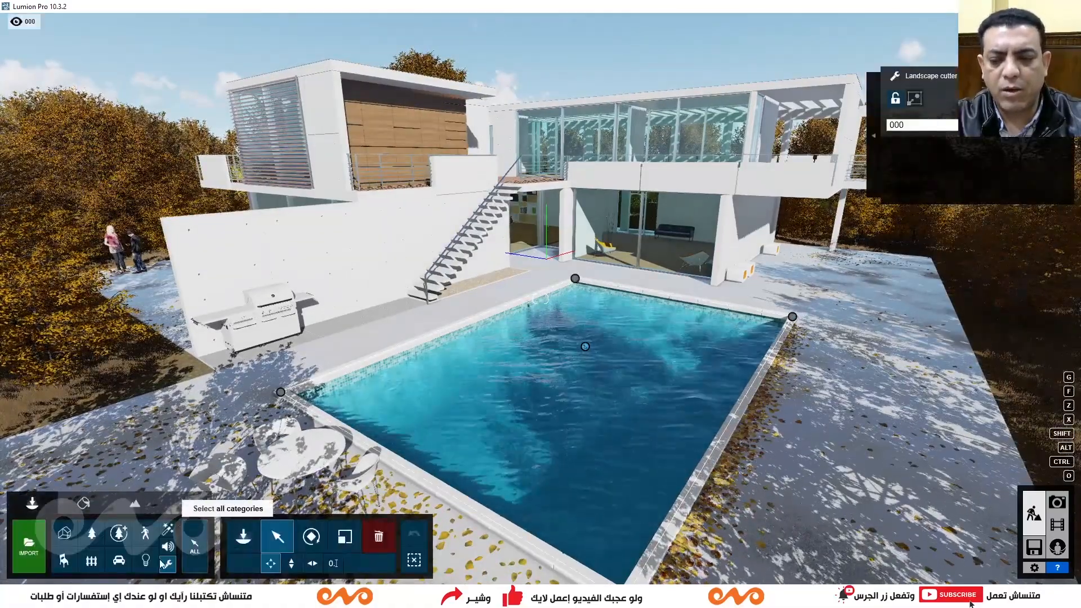
pyautogui.click(242, 538)
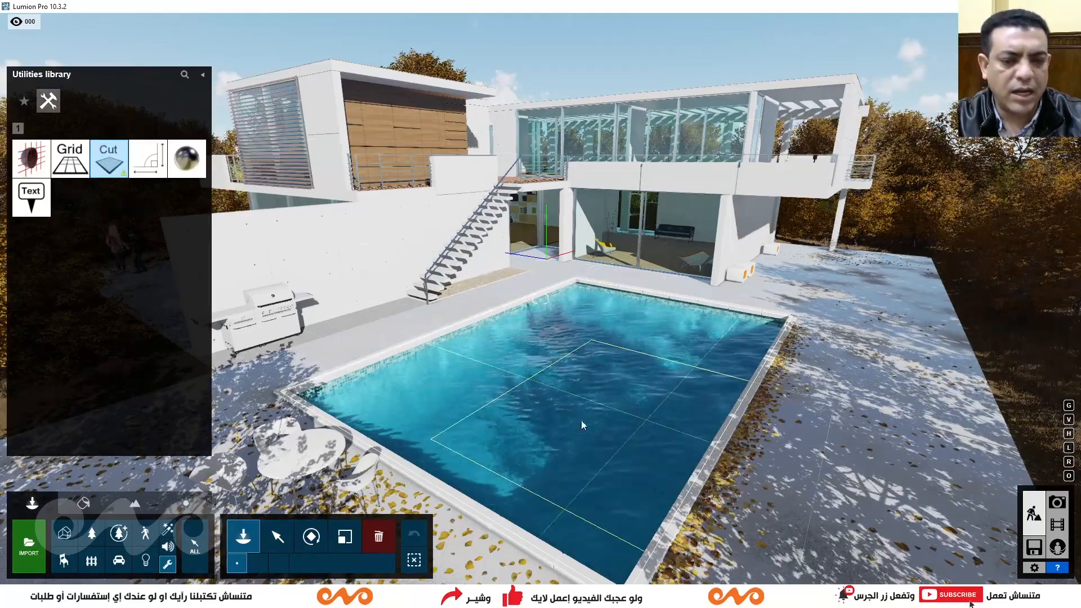
pyautogui.click(586, 346)
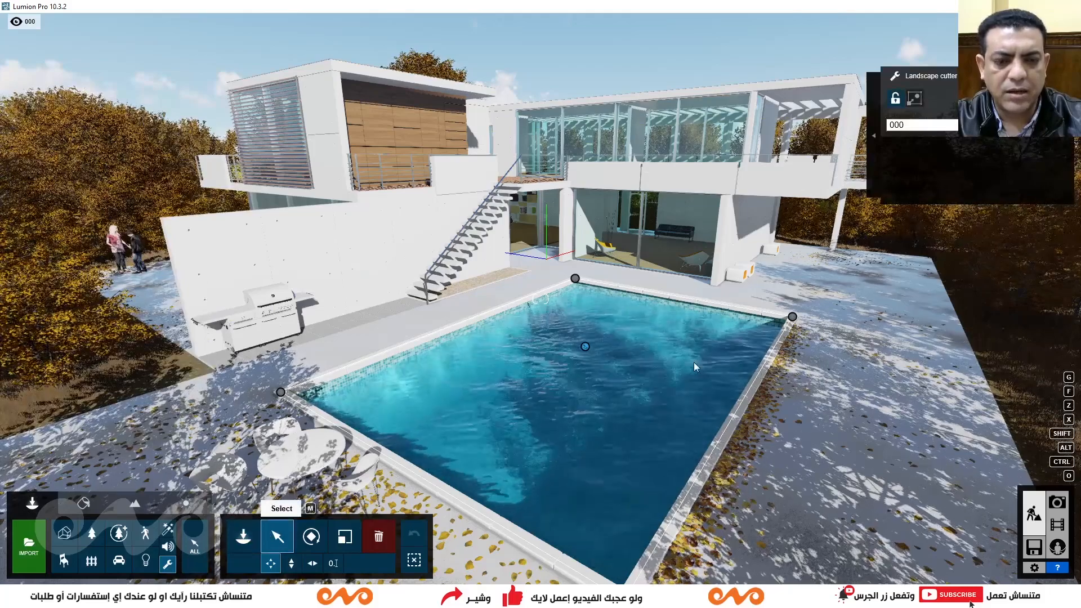
pyautogui.moveTo(678, 339)
pyautogui.mouseDown()
pyautogui.moveTo(679, 321)
pyautogui.moveTo(657, 338)
pyautogui.mouseUp()
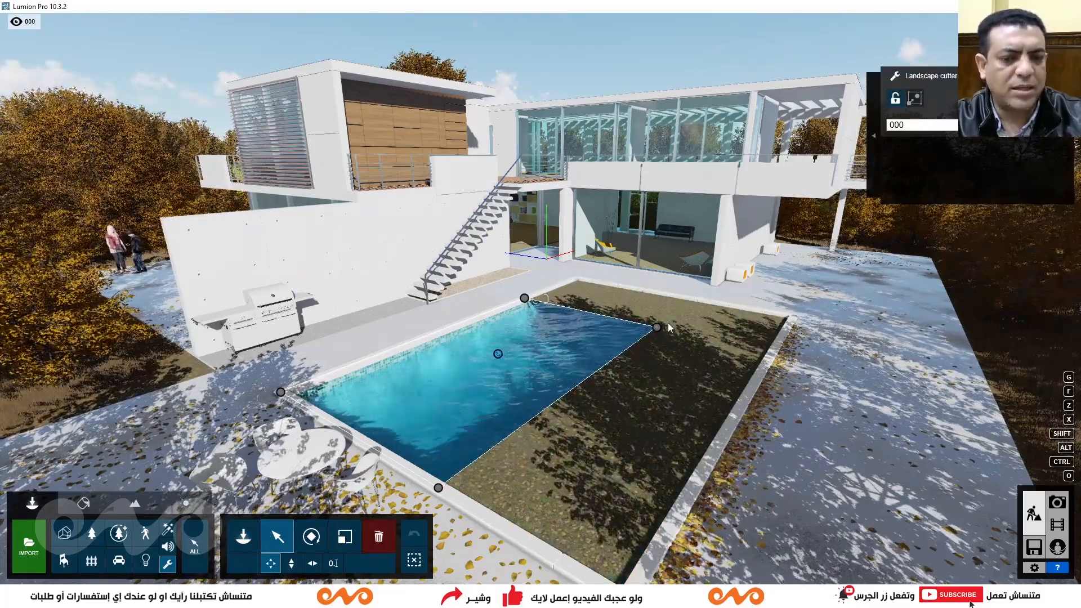
pyautogui.moveTo(656, 327); pyautogui.dragTo(800, 322)
# Step: Check how the landscape cutter fits around the pool's edges from above and from wider viewpoints
pyautogui.moveTo(799, 319); pyautogui.dragTo(785, 400, button='right')
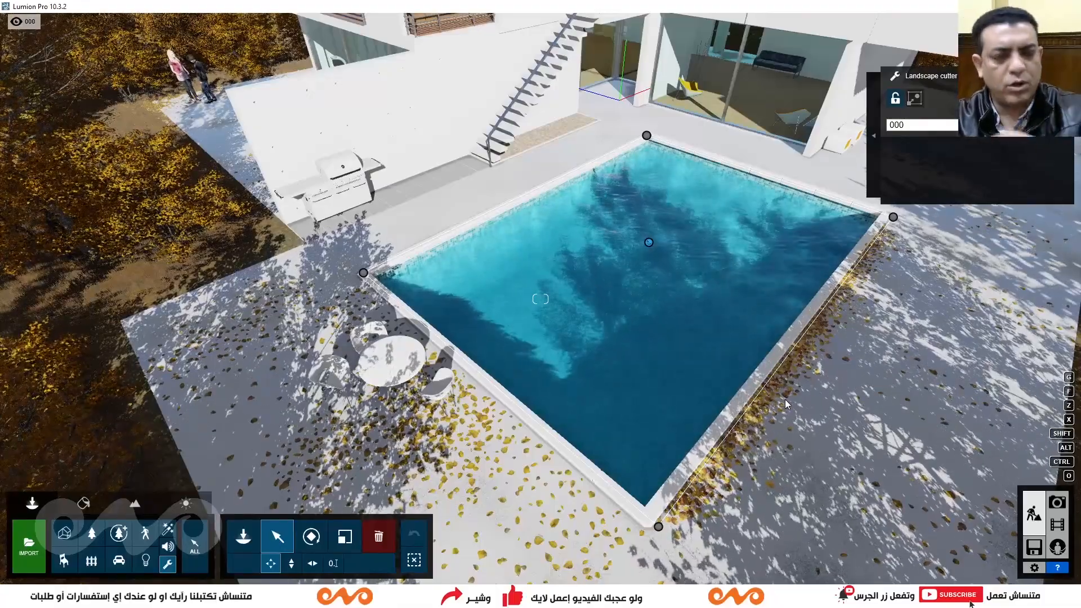
pyautogui.moveTo(529, 481); pyautogui.dragTo(628, 328, button='right')
pyautogui.press('s')
pyautogui.press('s')
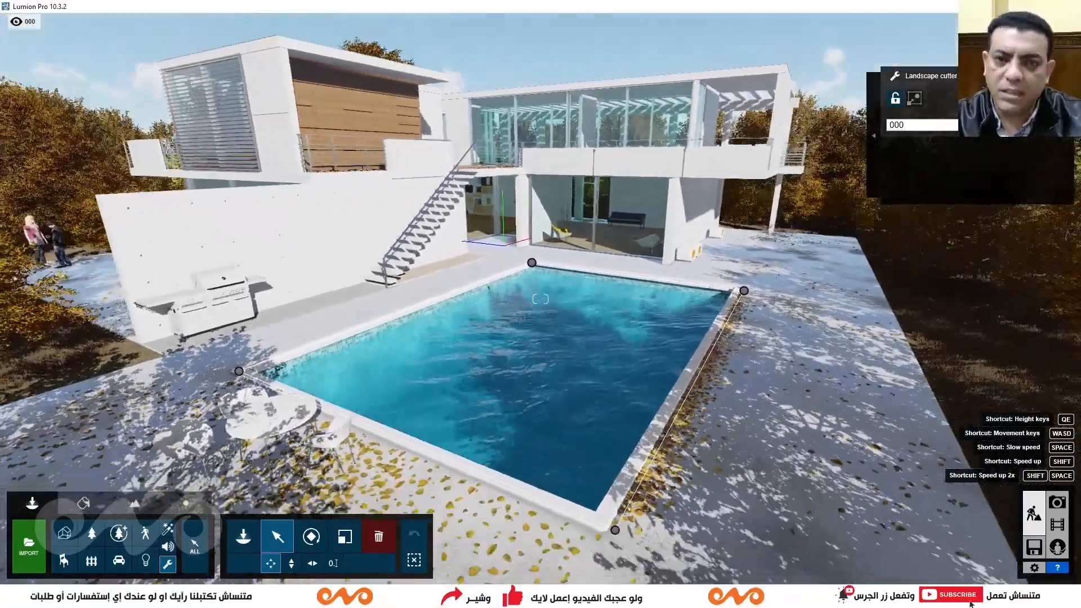
pyautogui.press('w')
pyautogui.press('w')
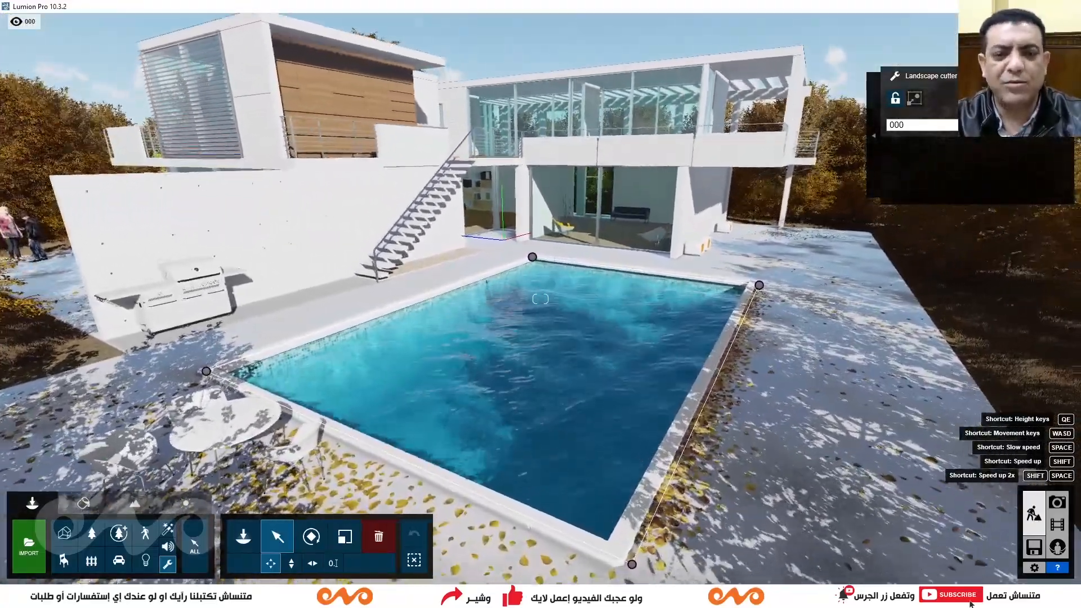
pyautogui.press('q')
pyautogui.moveTo(668, 374)
pyautogui.mouseDown(button='right')
pyautogui.moveTo(660, 363)
pyautogui.moveTo(663, 376)
pyautogui.mouseUp(button='right')
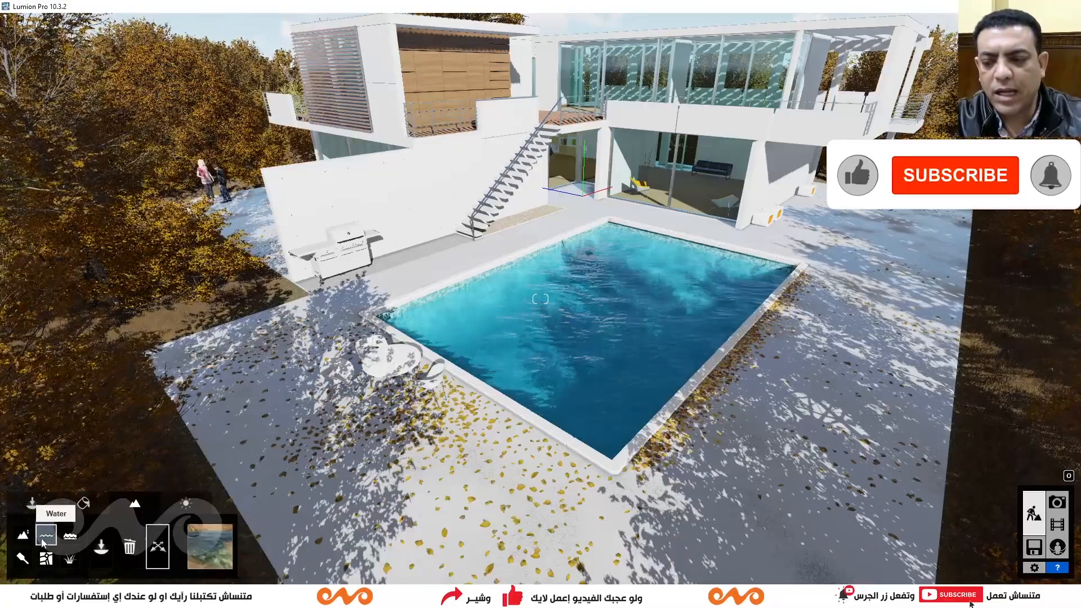
# Step: Place a second water plane on the terrace in front of the pool and pull its corners in to shrink it
pyautogui.click(510, 466)
pyautogui.moveTo(523, 265); pyautogui.dragTo(662, 494)
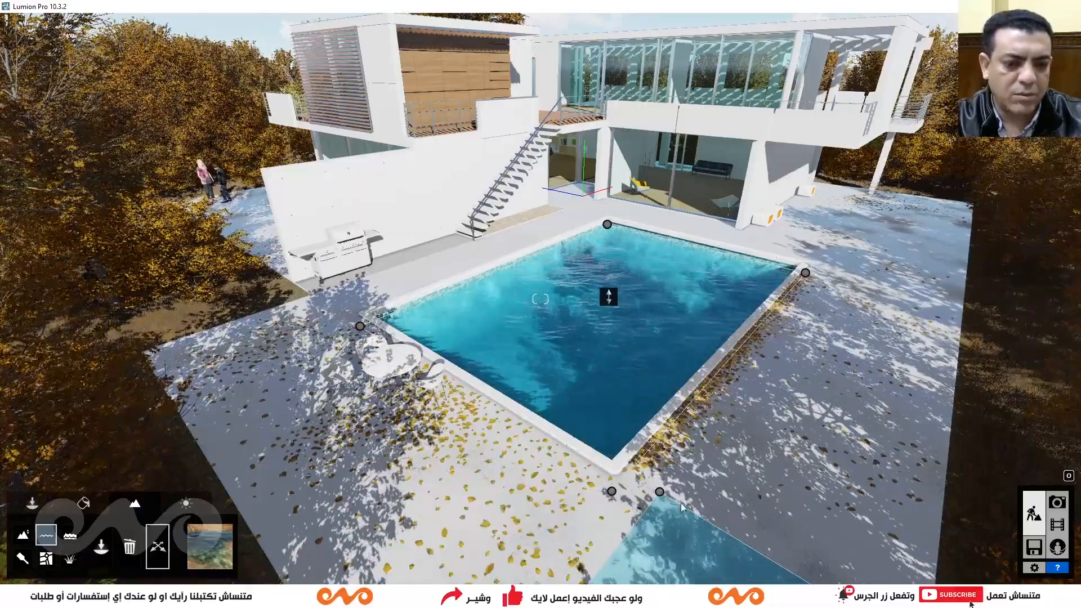
pyautogui.press('s')
pyautogui.moveTo(711, 496); pyautogui.dragTo(736, 454, button='right')
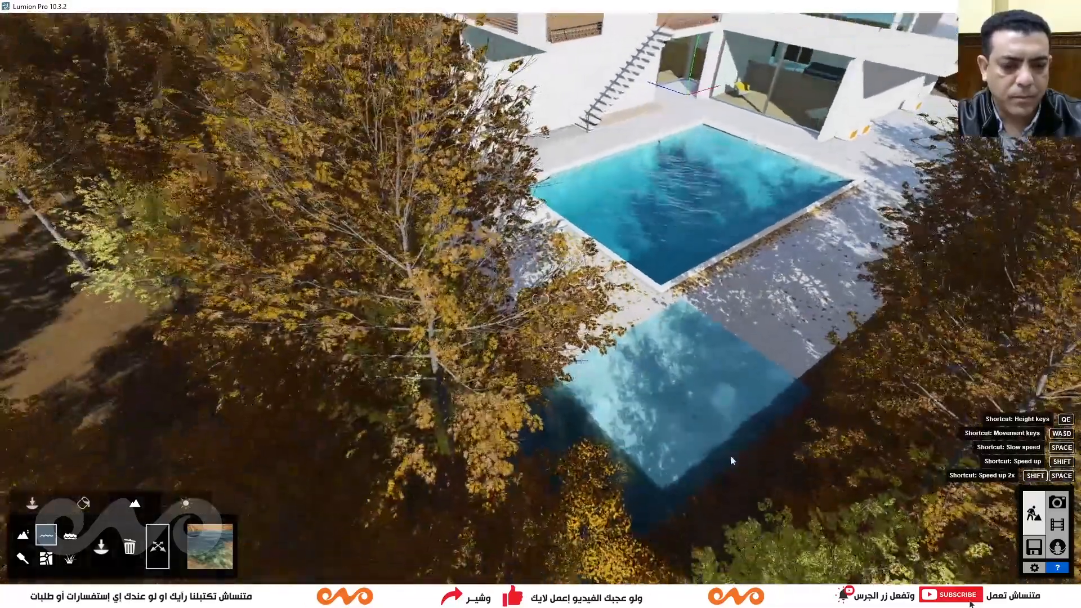
pyautogui.moveTo(611, 540); pyautogui.dragTo(591, 557, button='right')
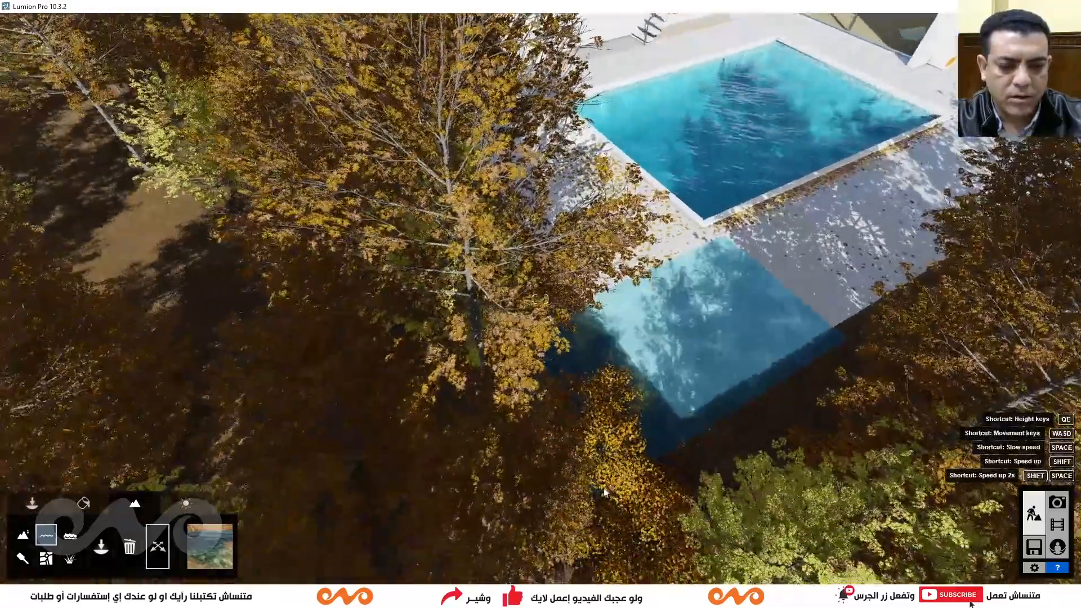
pyautogui.moveTo(581, 503); pyautogui.dragTo(716, 365)
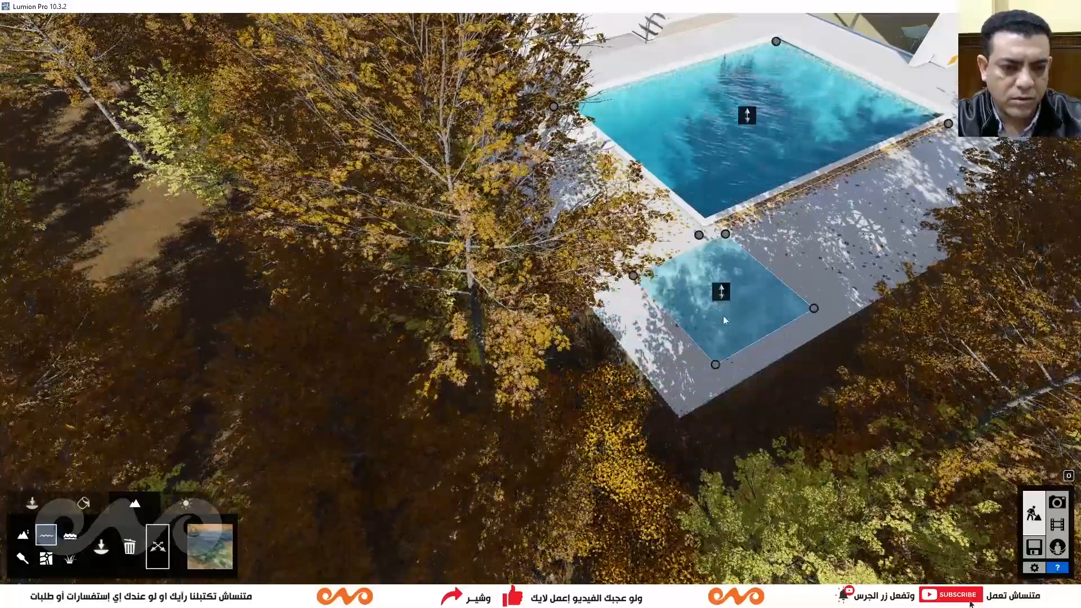
# Step: Extend the second water plane along the pool's leaf-strewn long side
pyautogui.moveTo(725, 233); pyautogui.dragTo(820, 177)
pyautogui.press('w')
pyautogui.moveTo(820, 176); pyautogui.dragTo(668, 442, button='right')
pyautogui.press('s')
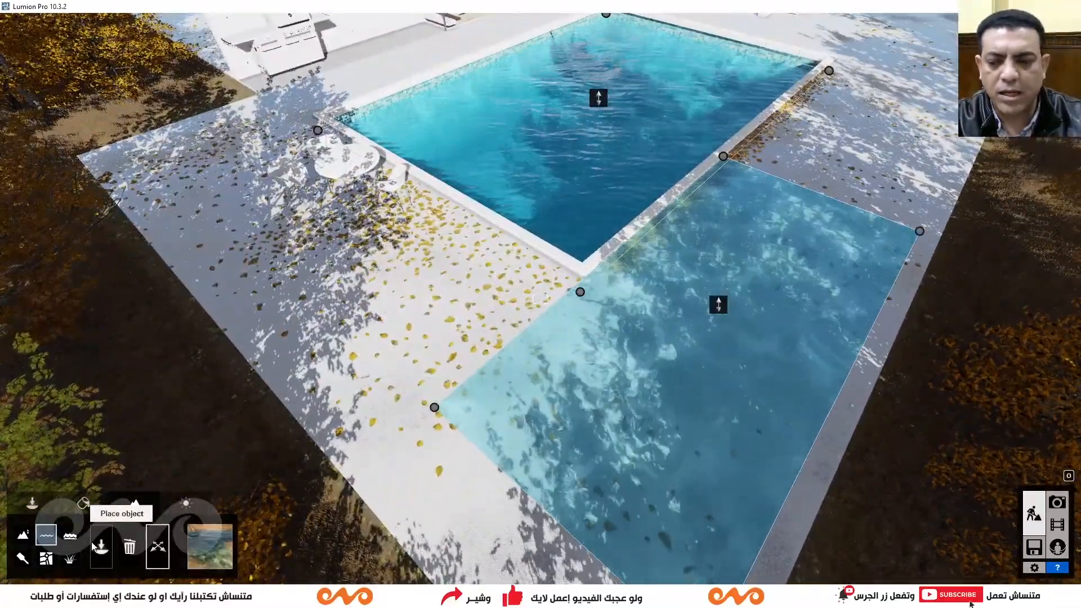
# Step: Place a third water plane on the terrace beside the table and chairs
pyautogui.click(101, 546)
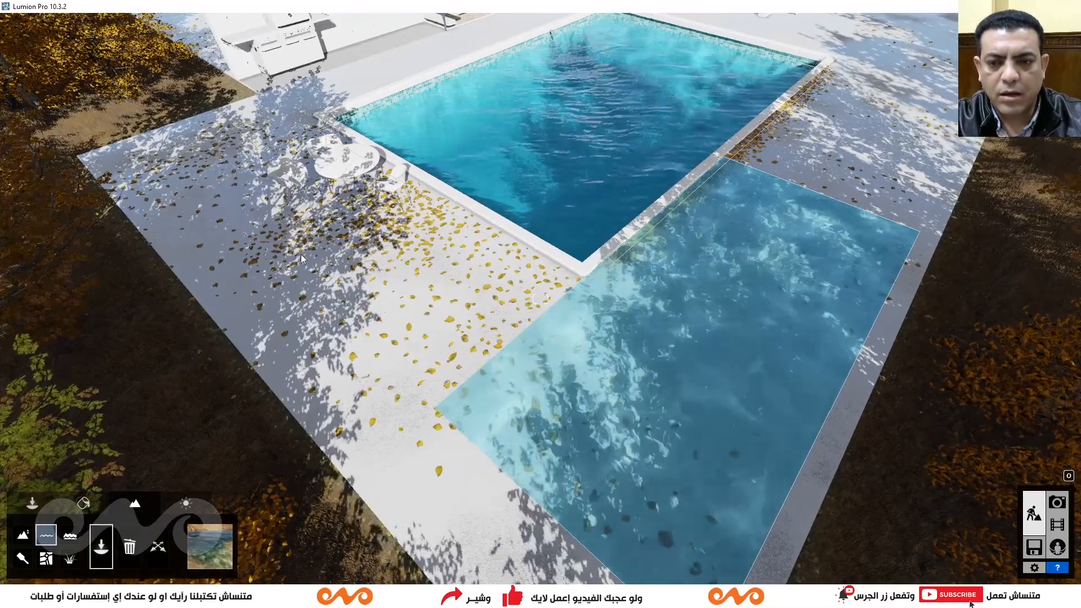
pyautogui.click(301, 254)
# Step: Delete the two extra water planes from the terrace, leaving only the one in the pool
pyautogui.click(130, 546)
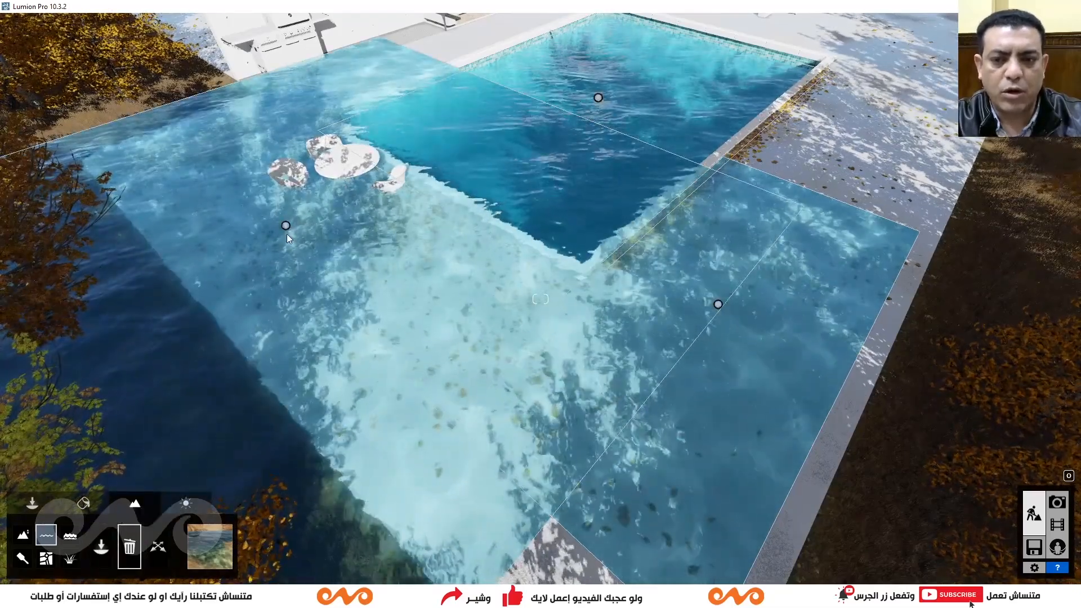
pyautogui.click(286, 226)
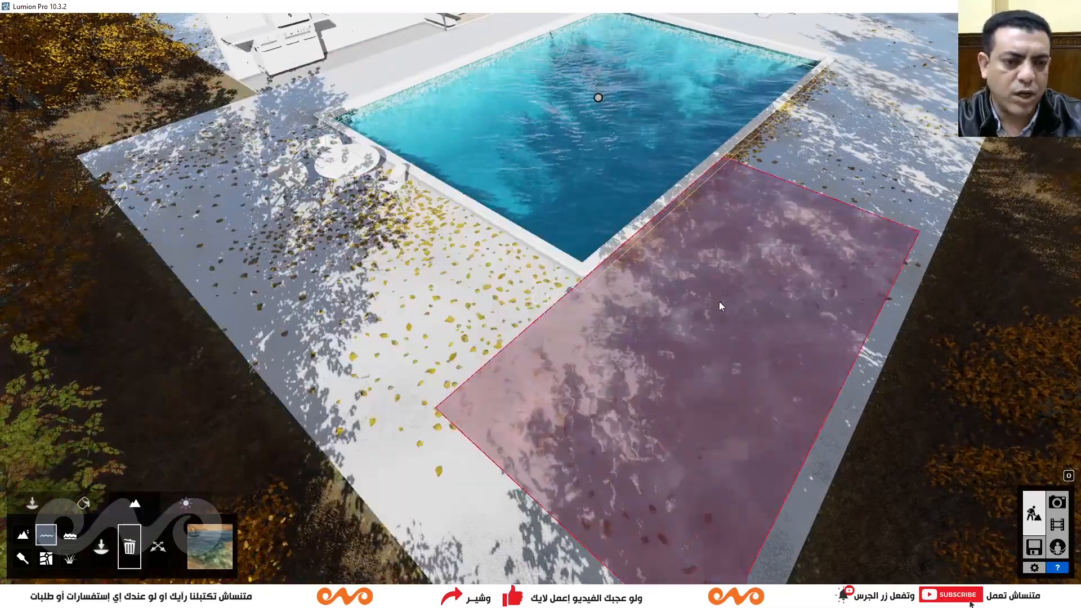
pyautogui.click(717, 304)
pyautogui.moveTo(646, 328); pyautogui.dragTo(659, 310, button='right')
pyautogui.press('w')
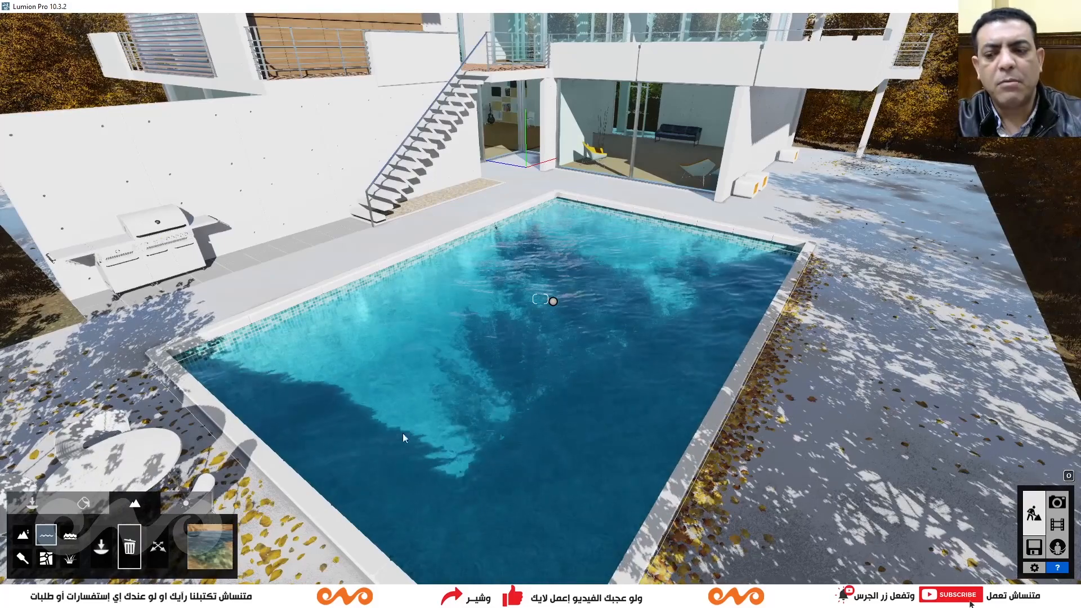
# Step: Leave water editing and return to object mode, with selection of utility objects active instead of placement
pyautogui.click(81, 504)
pyautogui.click(135, 503)
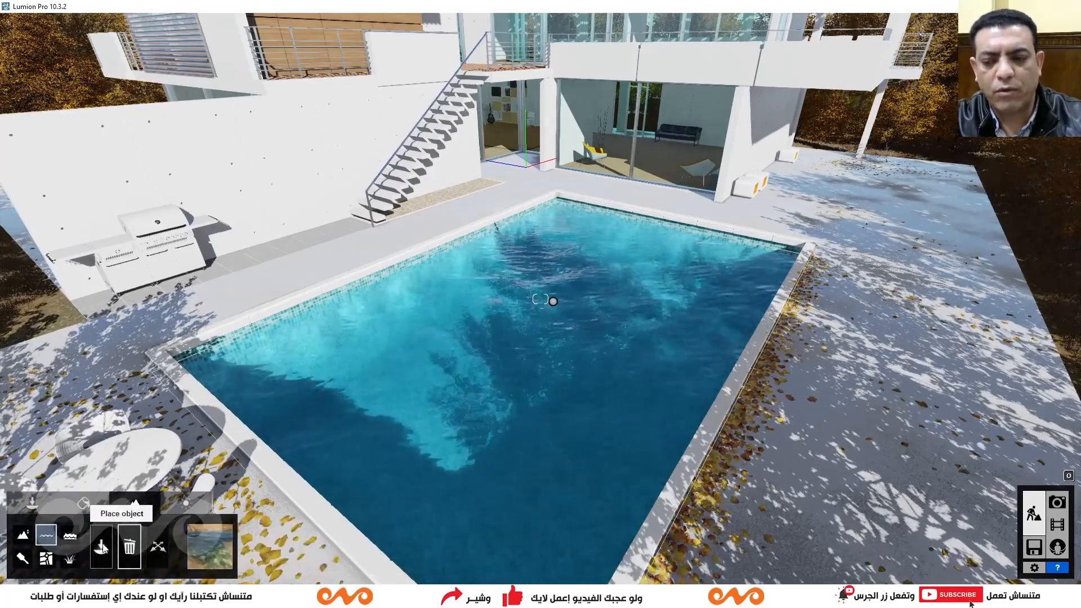
pyautogui.moveTo(570, 308); pyautogui.dragTo(559, 336, button='right')
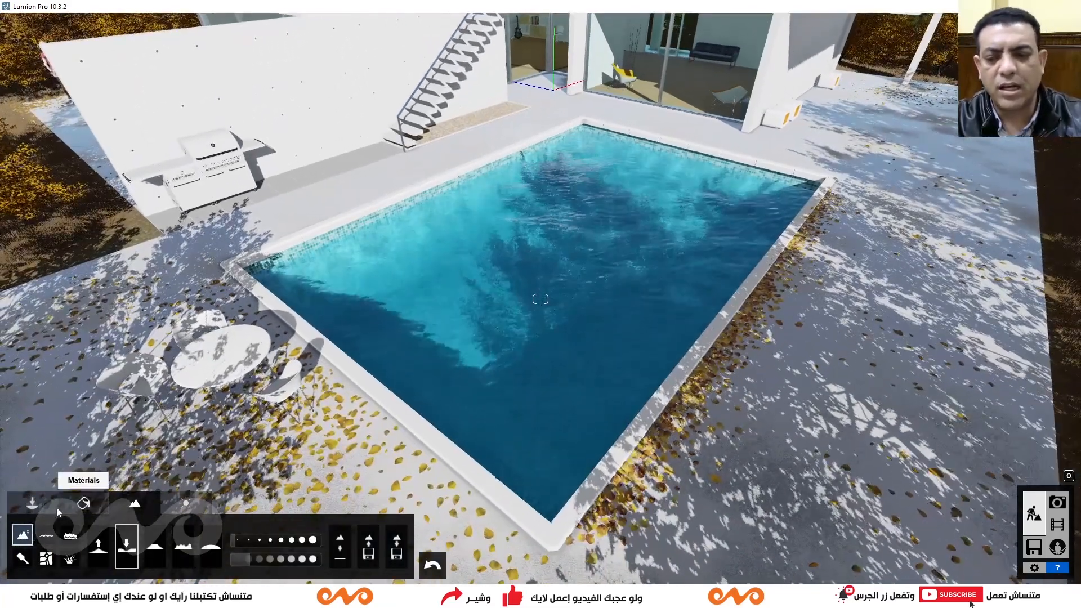
pyautogui.click(32, 503)
pyautogui.click(243, 536)
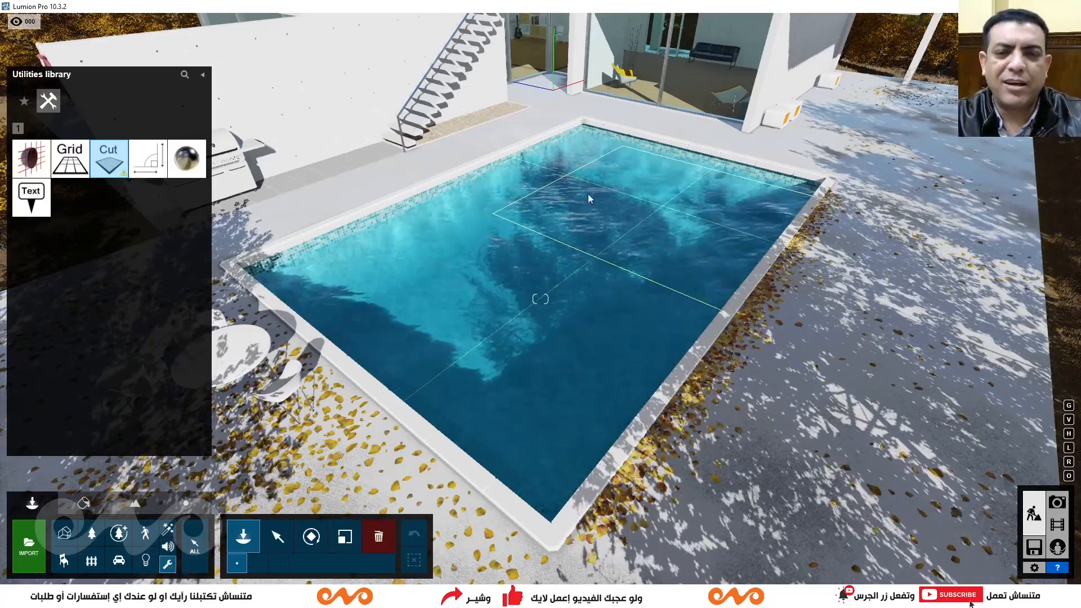
pyautogui.click(279, 540)
# Step: Examine the water-filled pool together with the villa and terrace from several viewpoints
pyautogui.moveTo(630, 345); pyautogui.dragTo(657, 315, button='right')
pyautogui.press('w')
pyautogui.press('s')
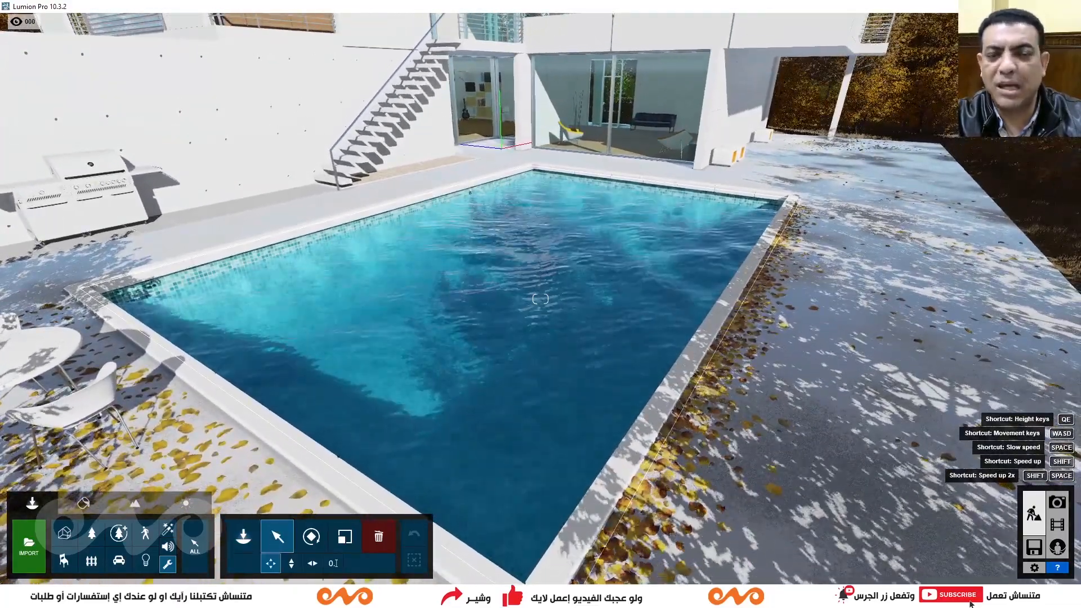
pyautogui.moveTo(541, 299); pyautogui.dragTo(569, 298, button='right')
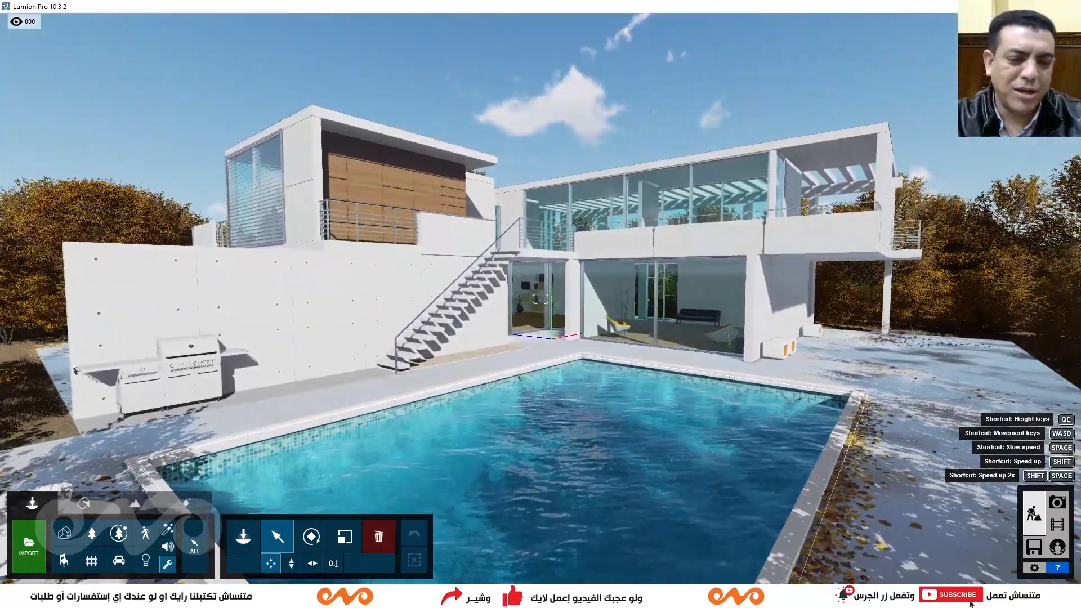
pyautogui.press('s')
pyautogui.moveTo(541, 299)
pyautogui.mouseDown(button='right')
pyautogui.moveTo(528, 331)
pyautogui.moveTo(557, 299)
pyautogui.mouseUp(button='right')
pyautogui.press('w')
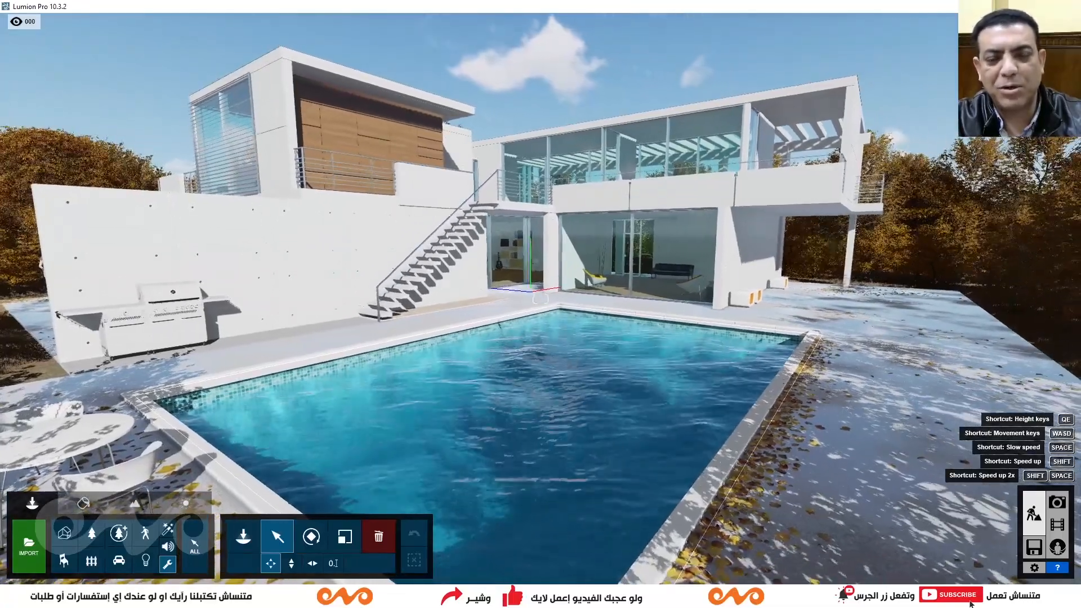
pyautogui.moveTo(636, 367); pyautogui.dragTo(643, 368, button='right')
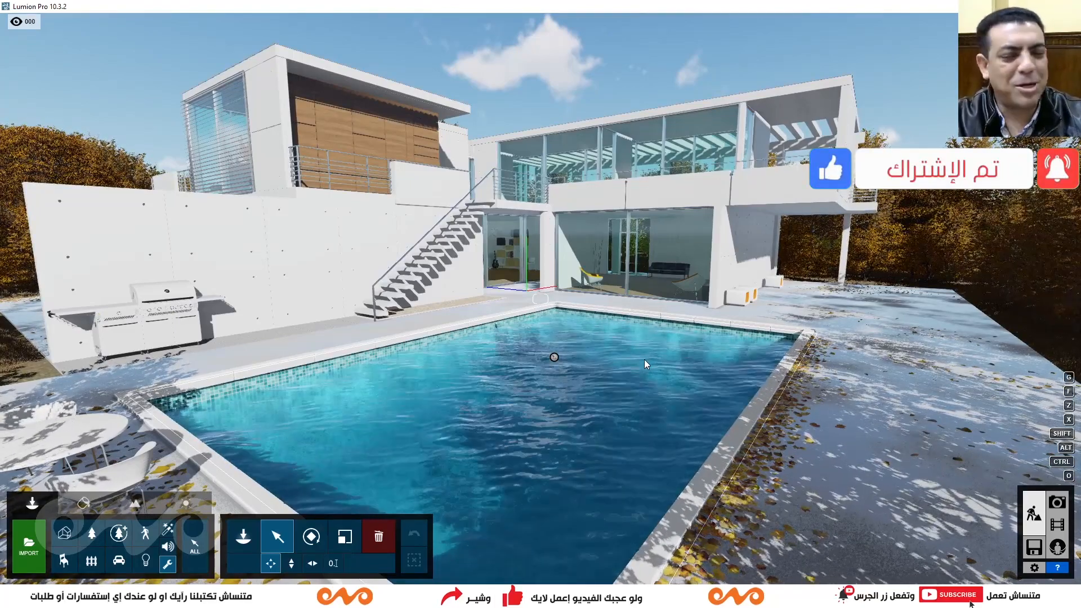
pyautogui.moveTo(708, 381); pyautogui.dragTo(708, 408, button='right')
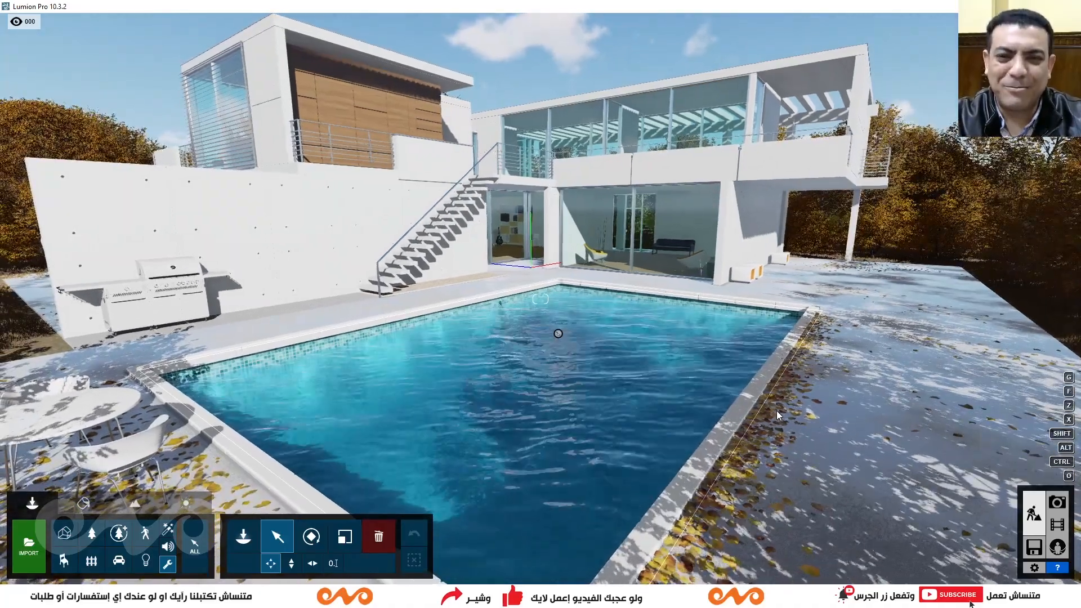